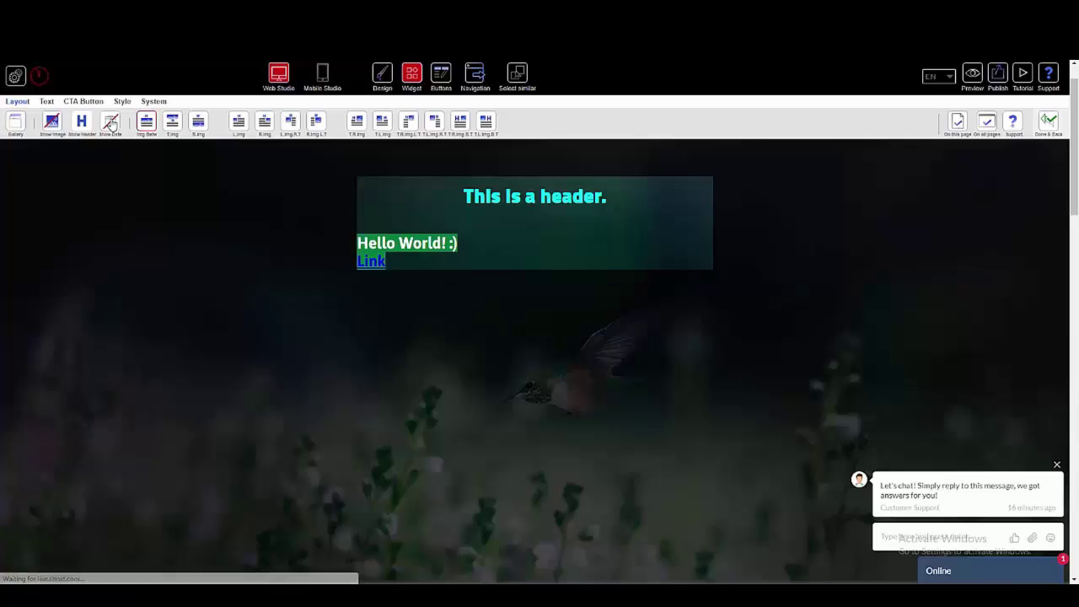
Show the image in the text widget, hide it, and show it again.
click(52, 123)
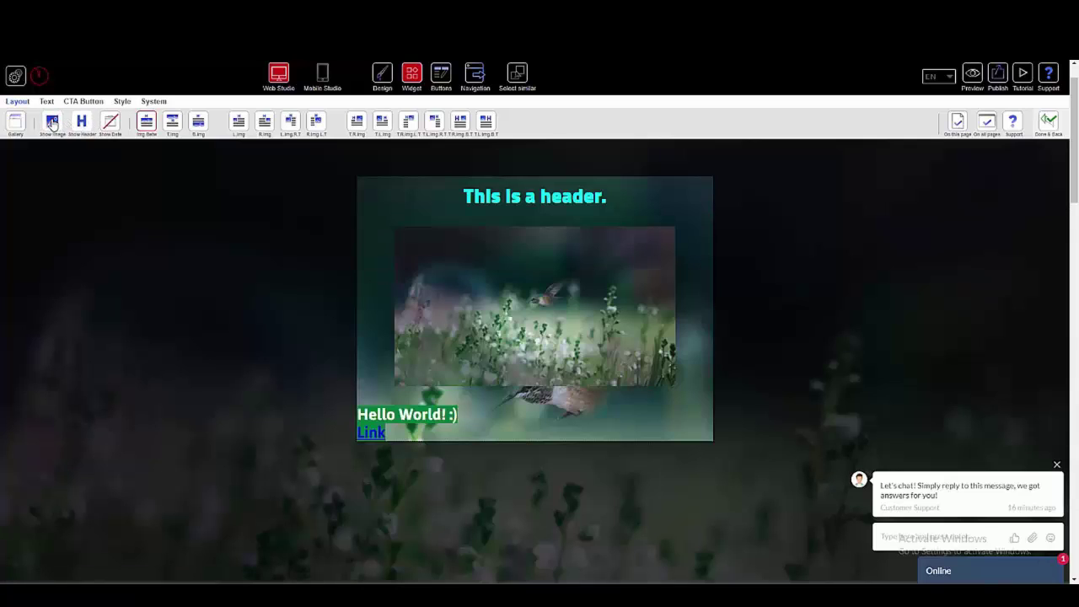
click(52, 123)
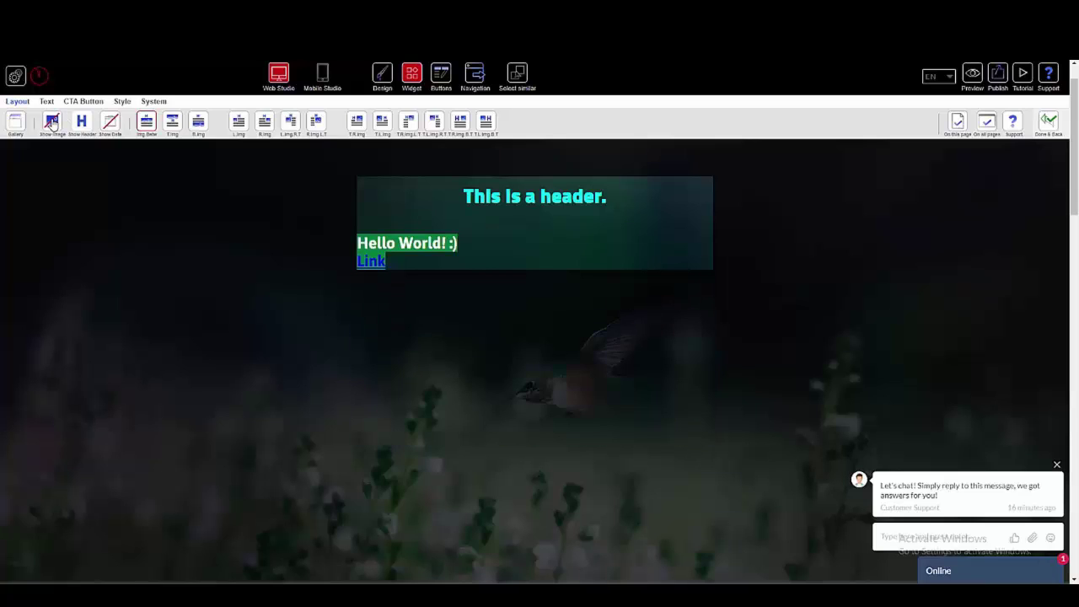
click(51, 123)
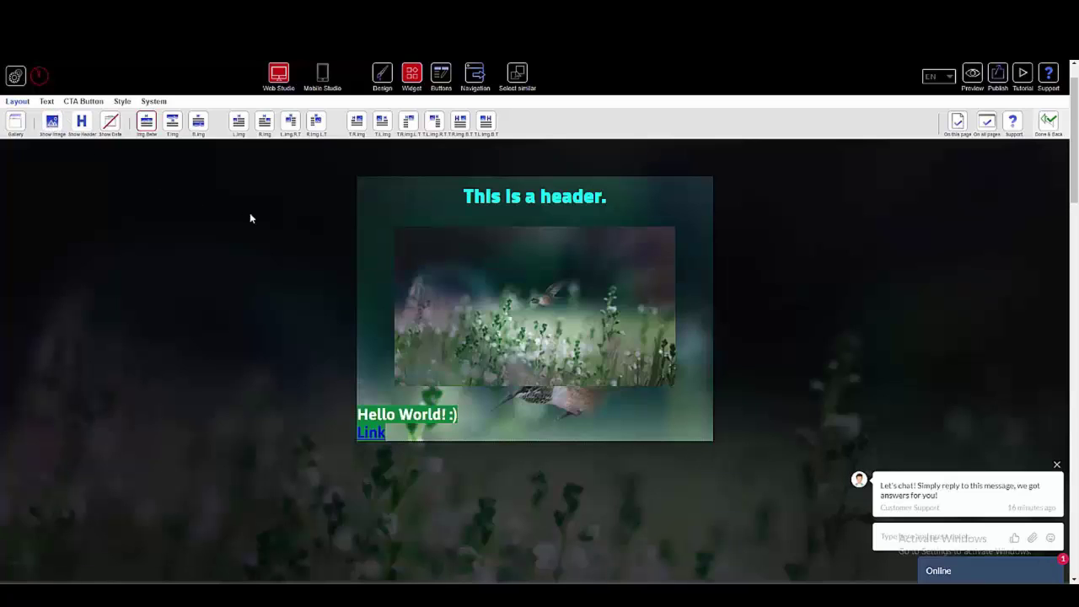
Open the widget's image for editing and set its title to "Title of image".
click(570, 289)
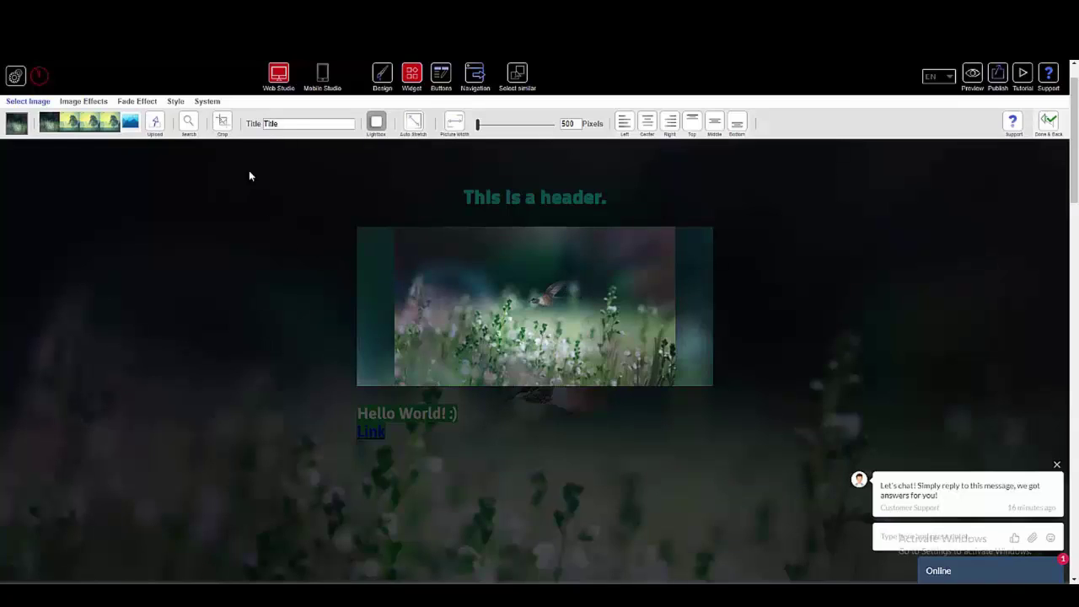
drag(279, 124, 246, 138)
text(Title of image)
Replace the widget's picture by uploading Image1.jpg from the Desktop.
click(157, 123)
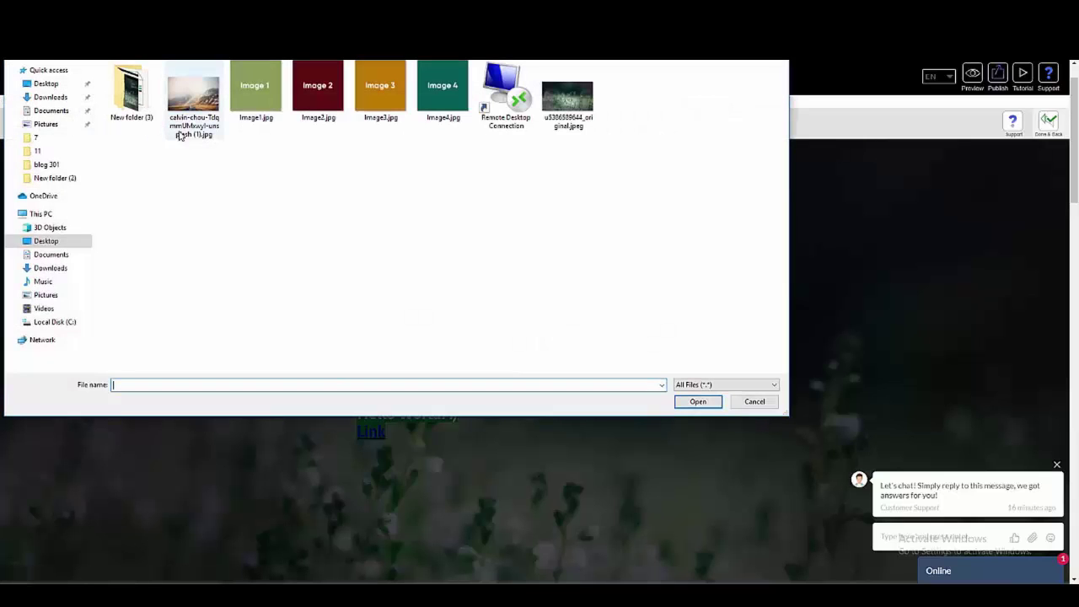
click(264, 103)
click(708, 405)
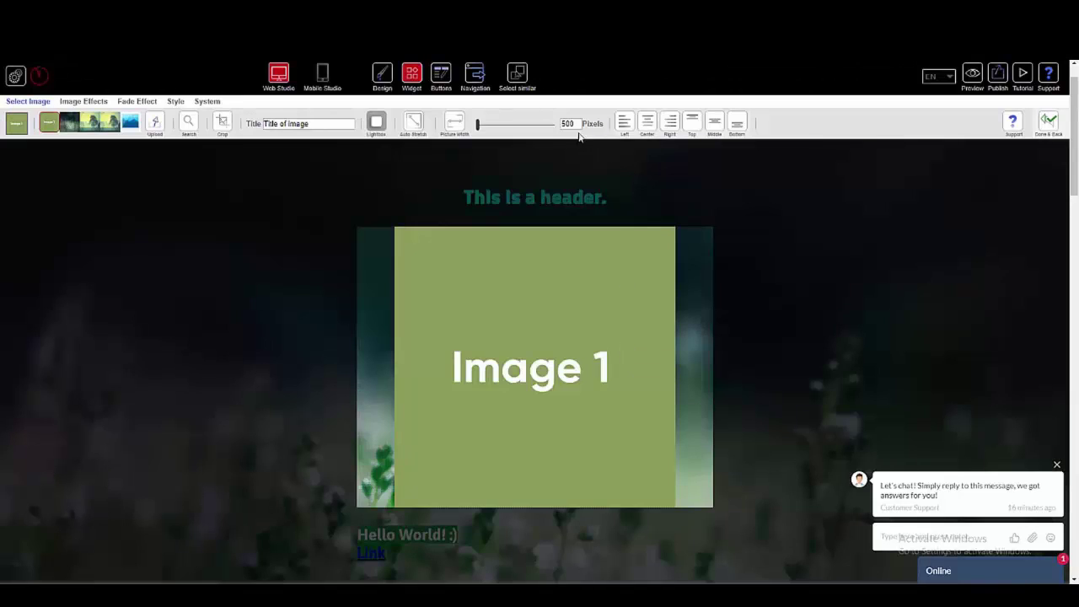
Try picture widths of 0, 200 and 500 pixels on the uploaded image.
double_click(567, 124)
text(0)
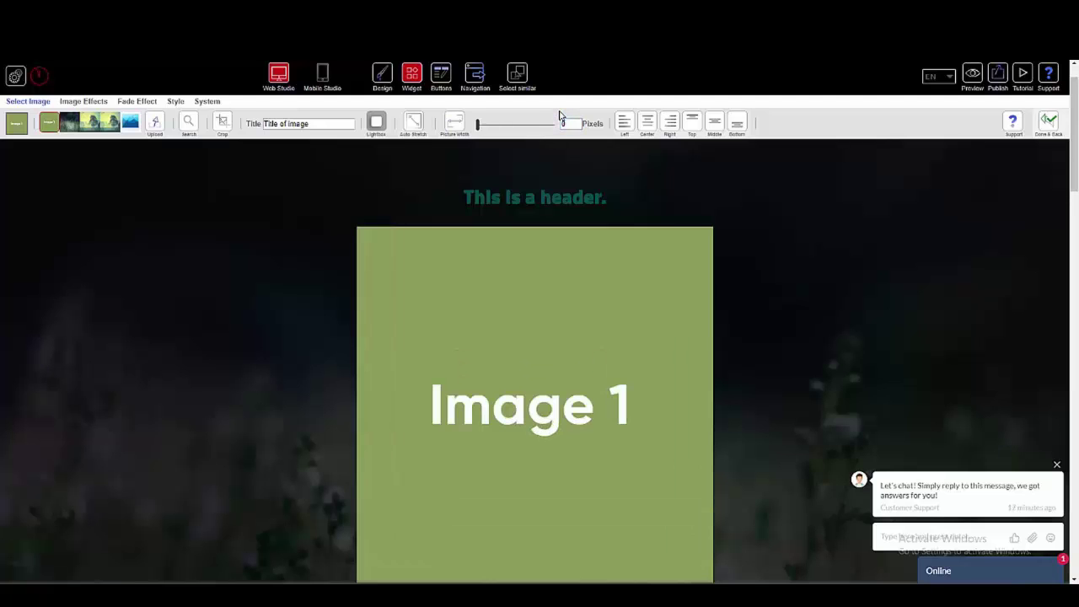
scroll(633, 255, down, 2)
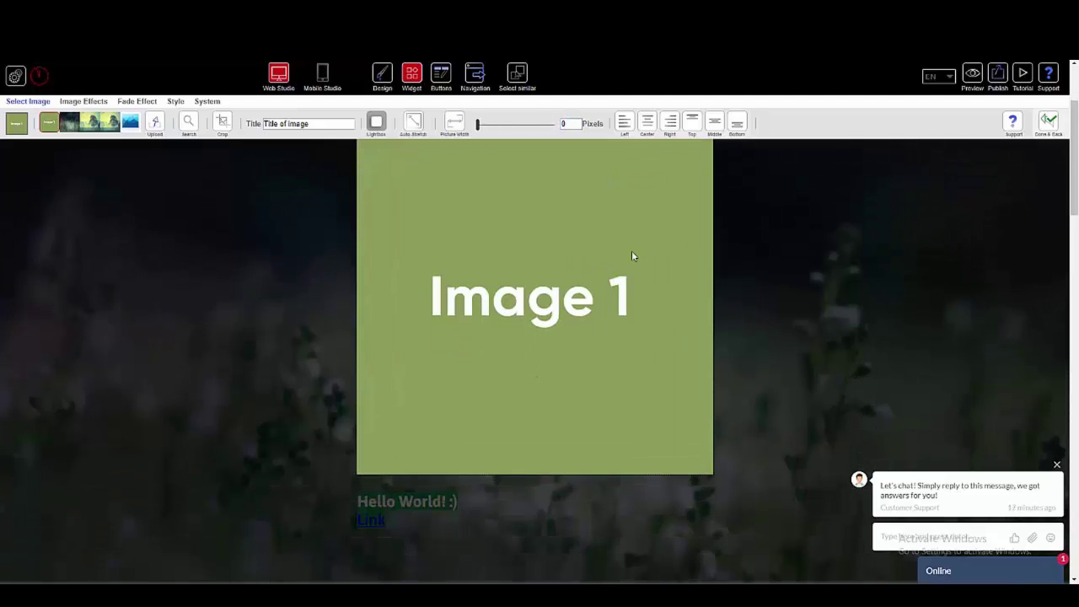
scroll(633, 256, up, 2)
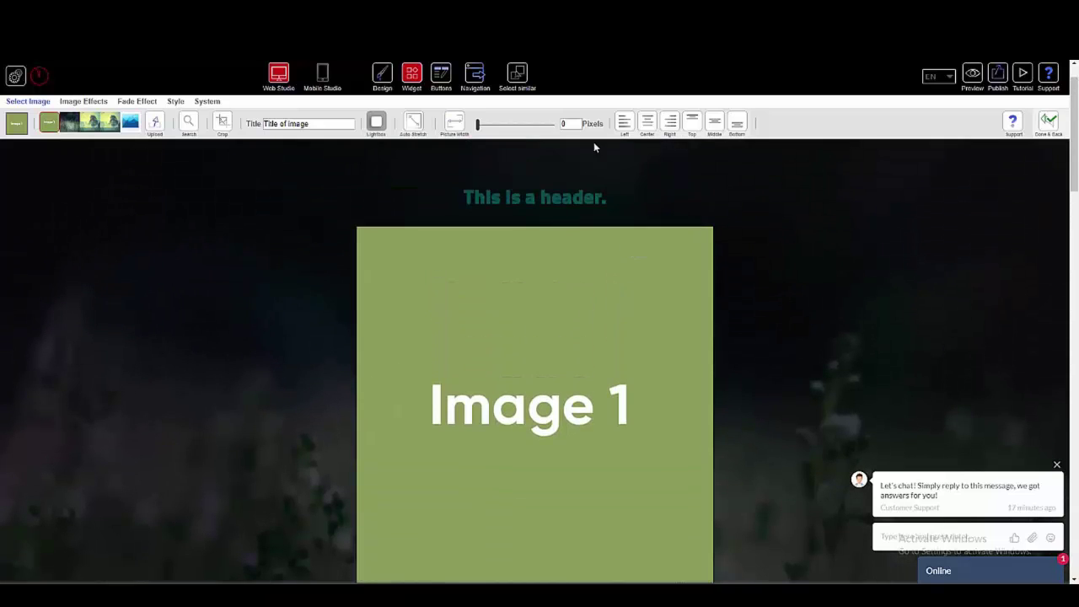
double_click(563, 124)
text(200)
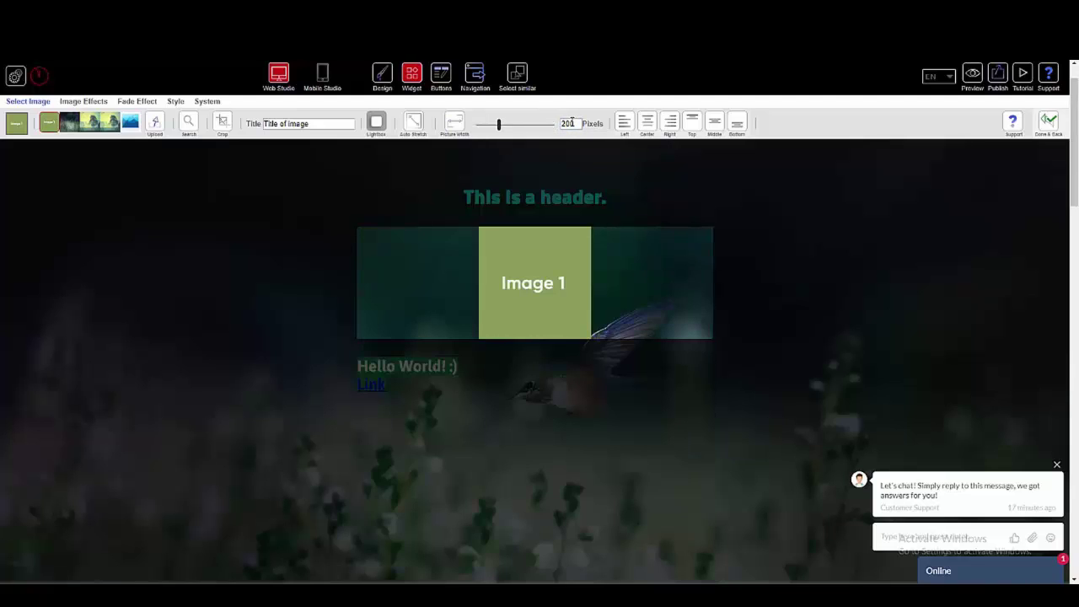
double_click(561, 124)
text(500)
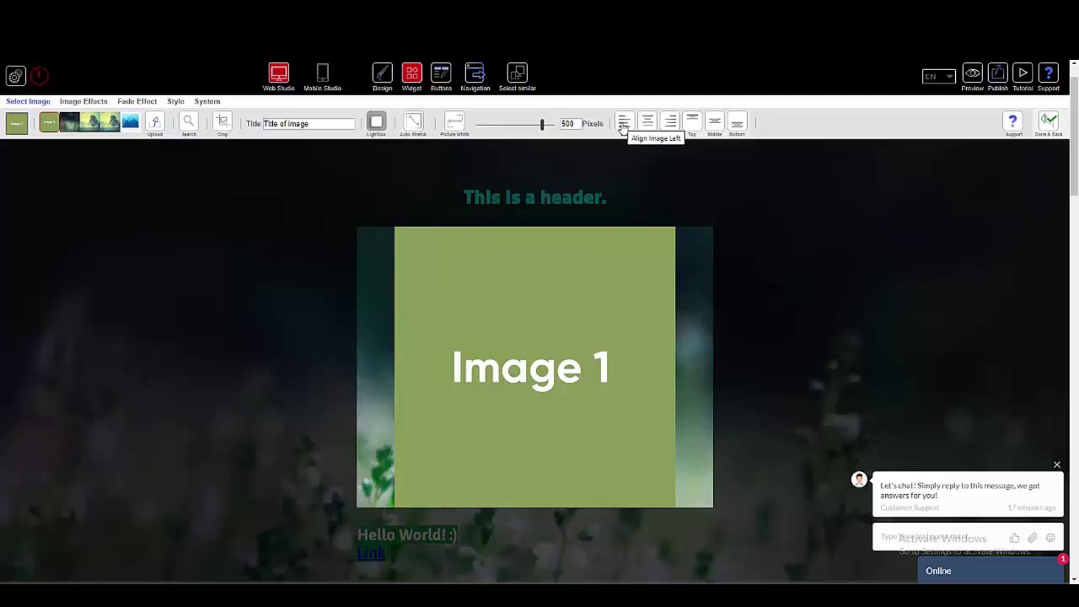
Try left and centre alignment on the image, and toggle auto stretch on and back off.
click(622, 128)
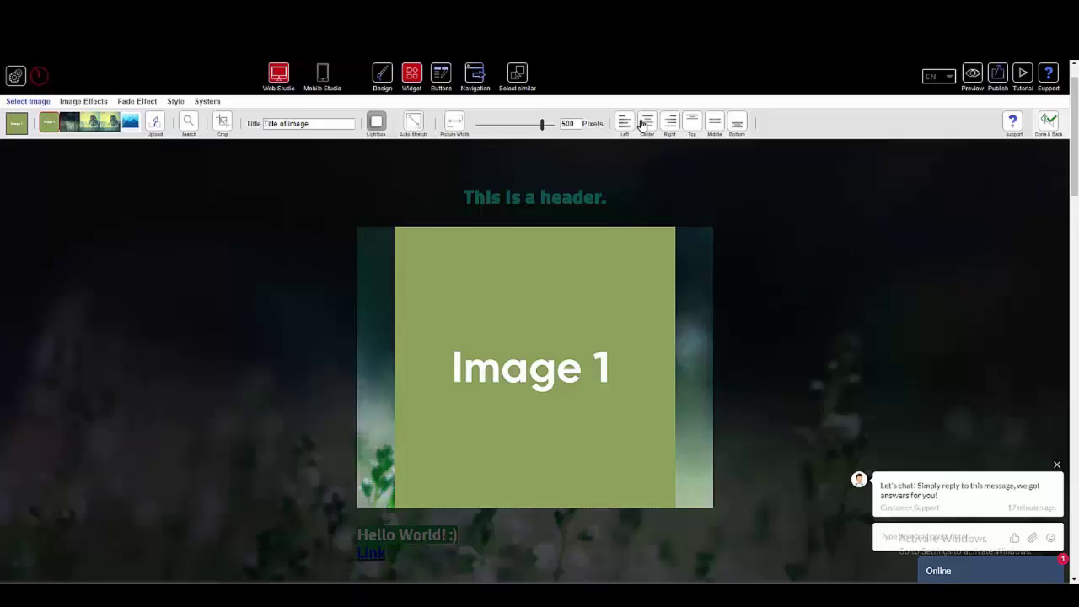
click(648, 124)
click(413, 124)
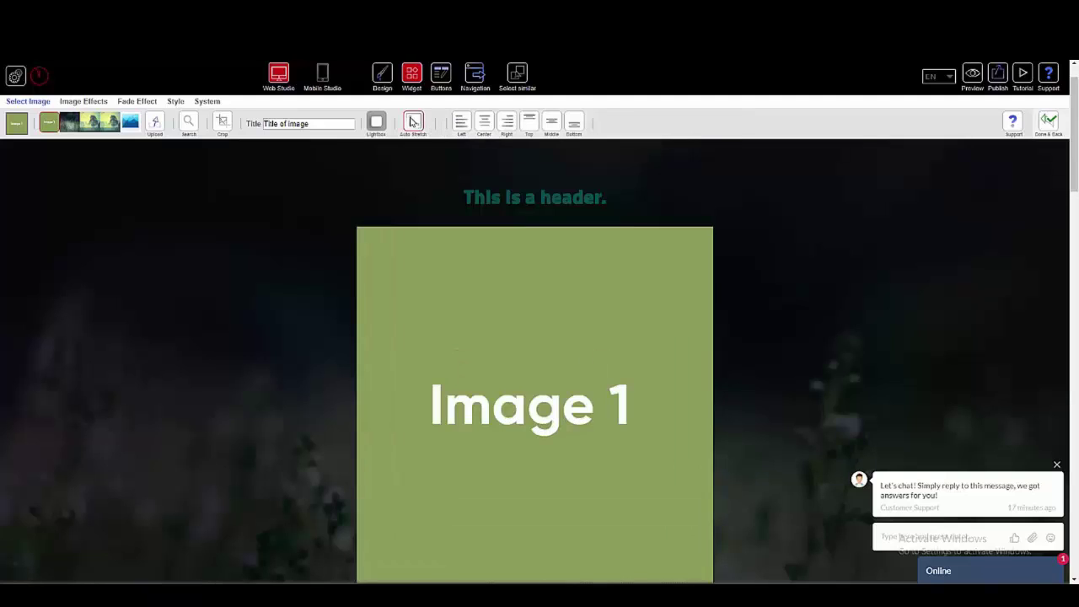
click(412, 123)
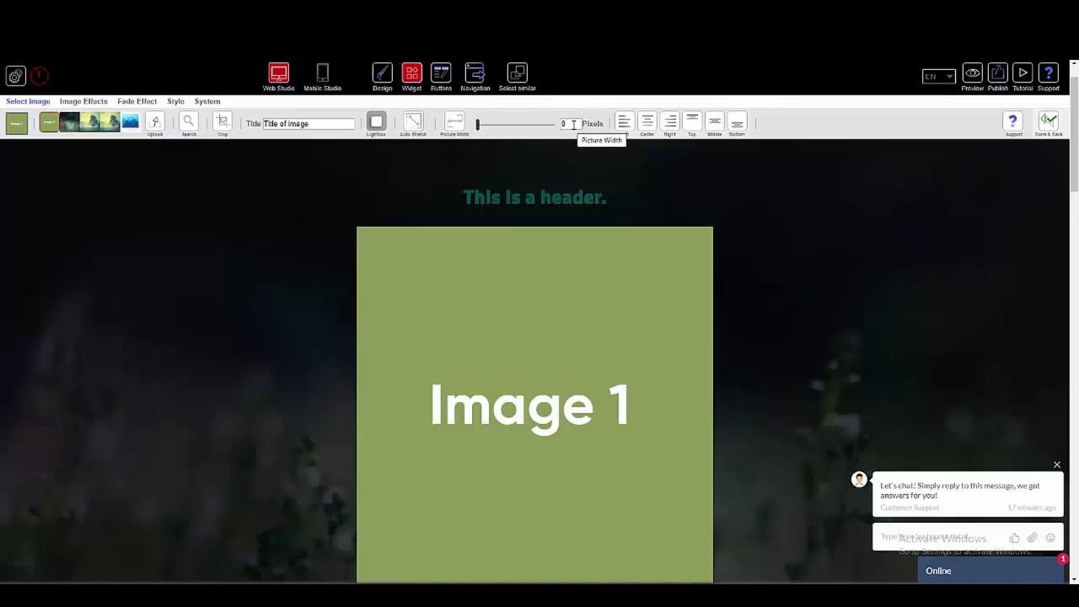
Set the picture width to 300 pixels.
double_click(573, 124)
text(300)
key(Return)
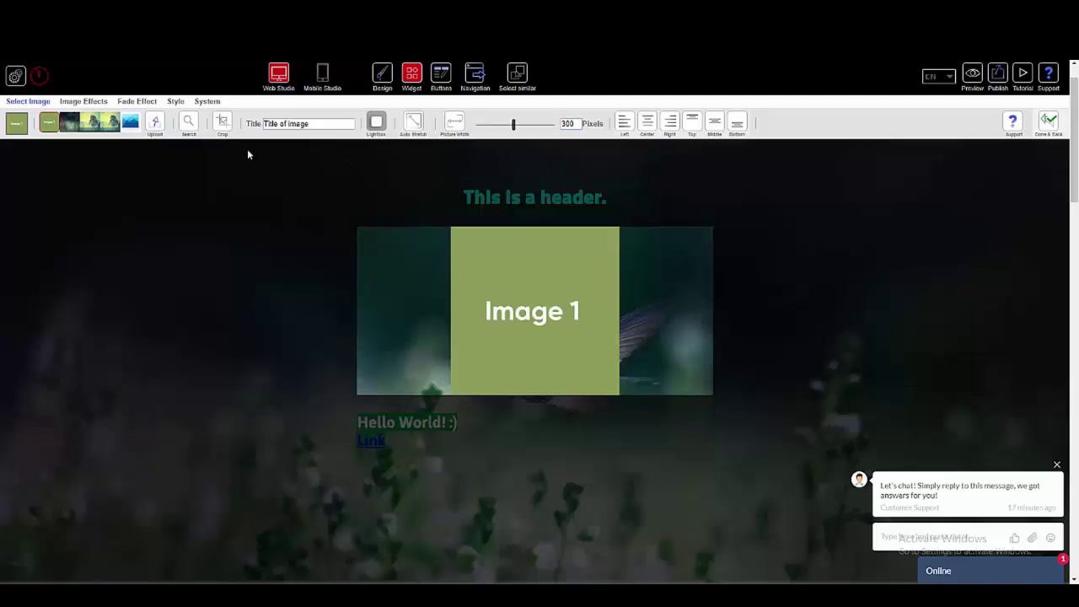
Try the grayscale and sepia effects on the image, and return the effect to none.
click(99, 107)
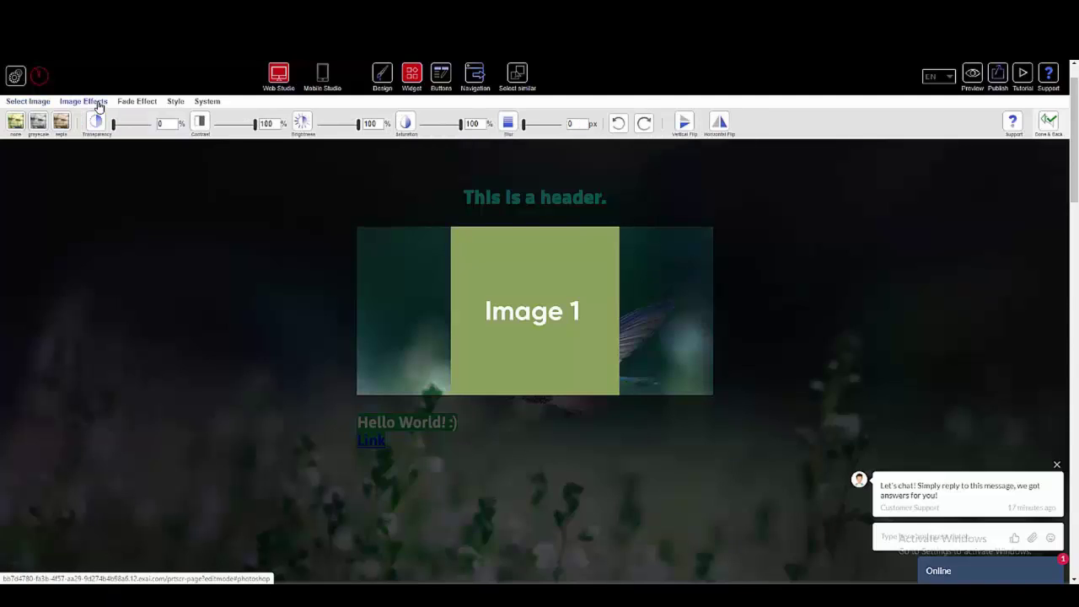
click(39, 122)
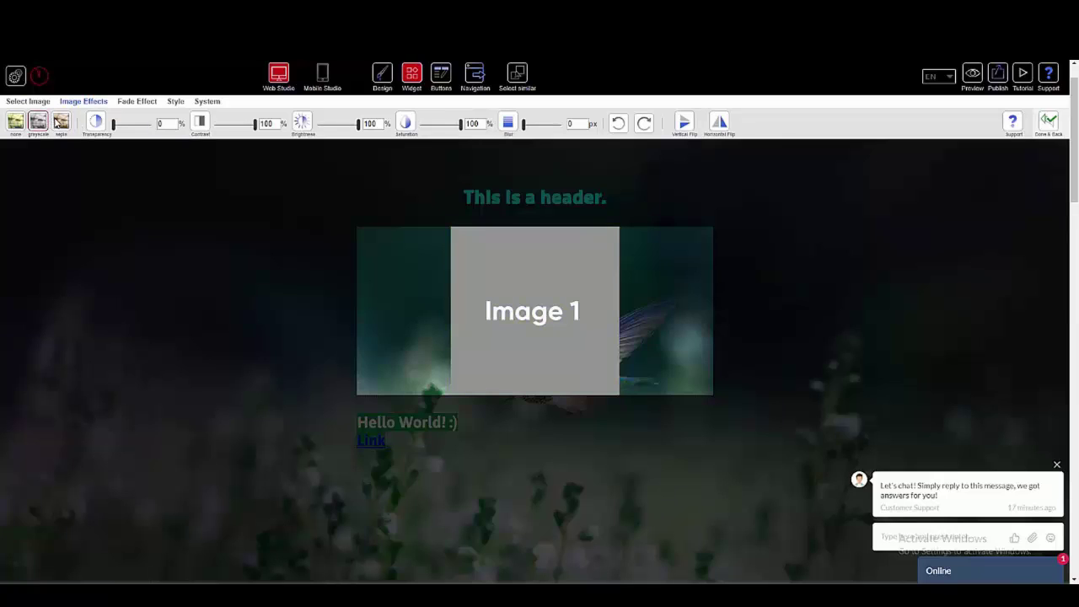
click(57, 123)
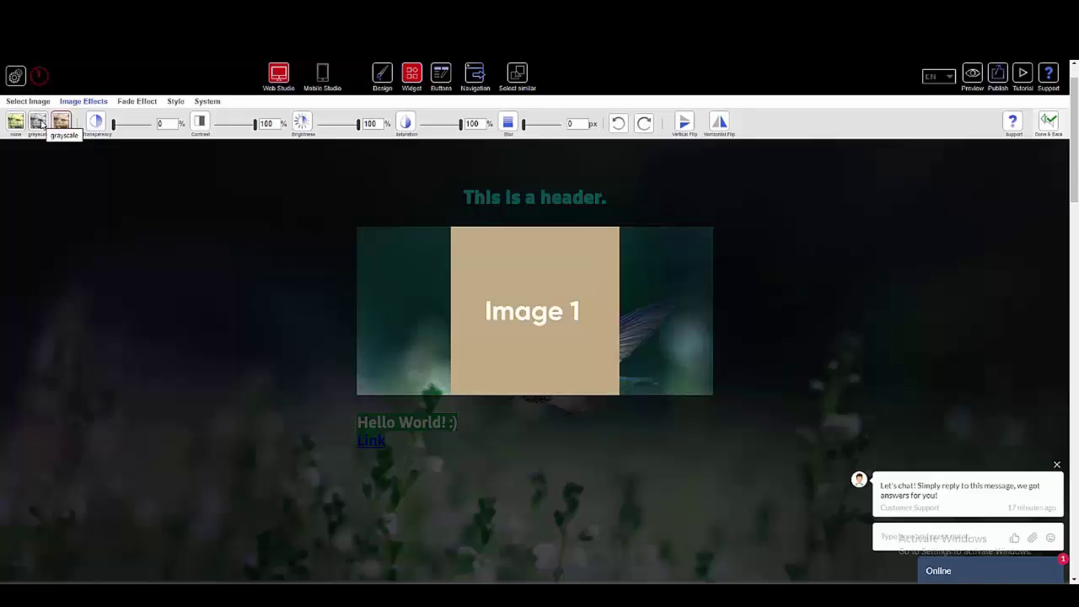
click(38, 123)
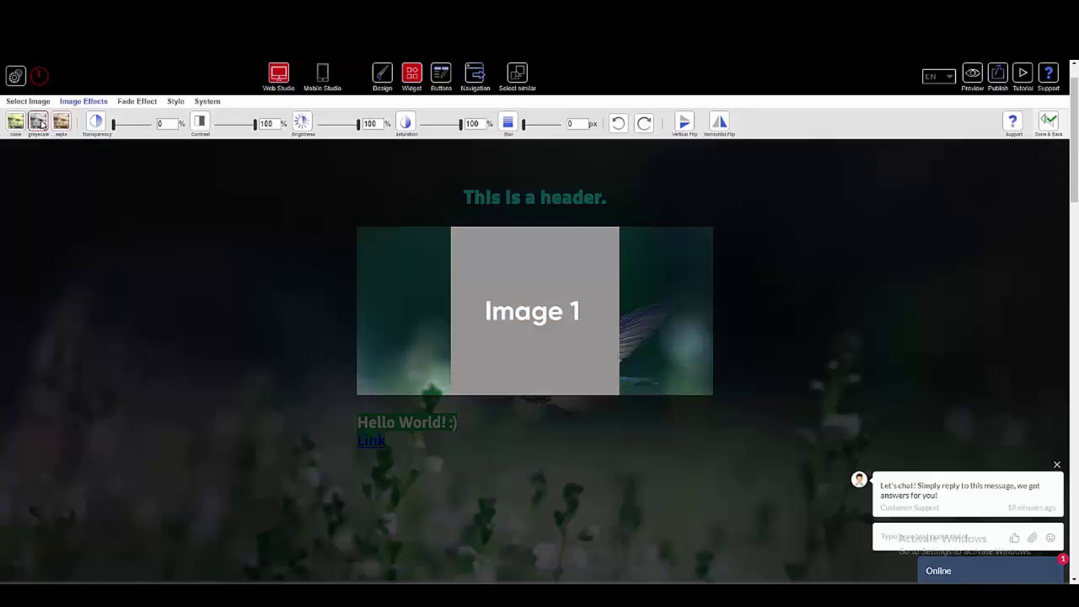
click(19, 123)
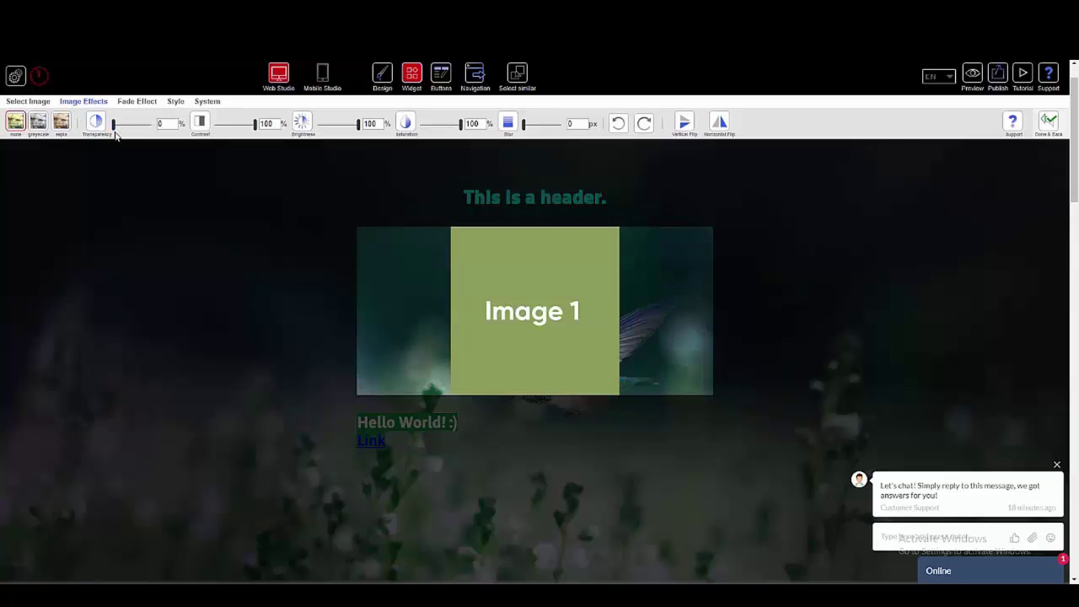
Try image transparencies of 100% and 10%, and return the transparency to 0%.
drag(114, 130, 158, 125)
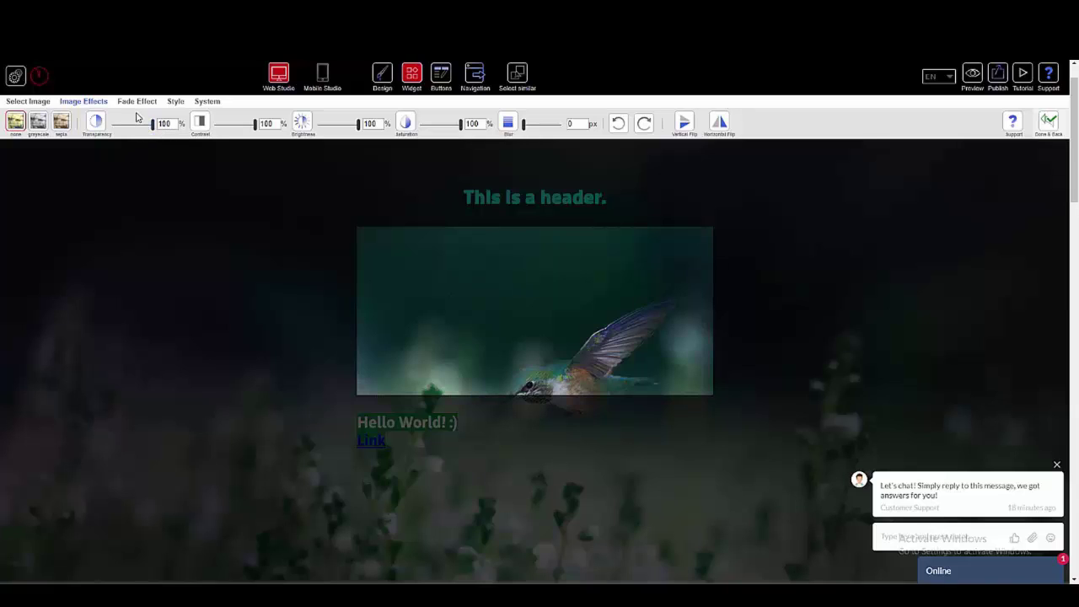
click(134, 124)
drag(123, 127, 110, 126)
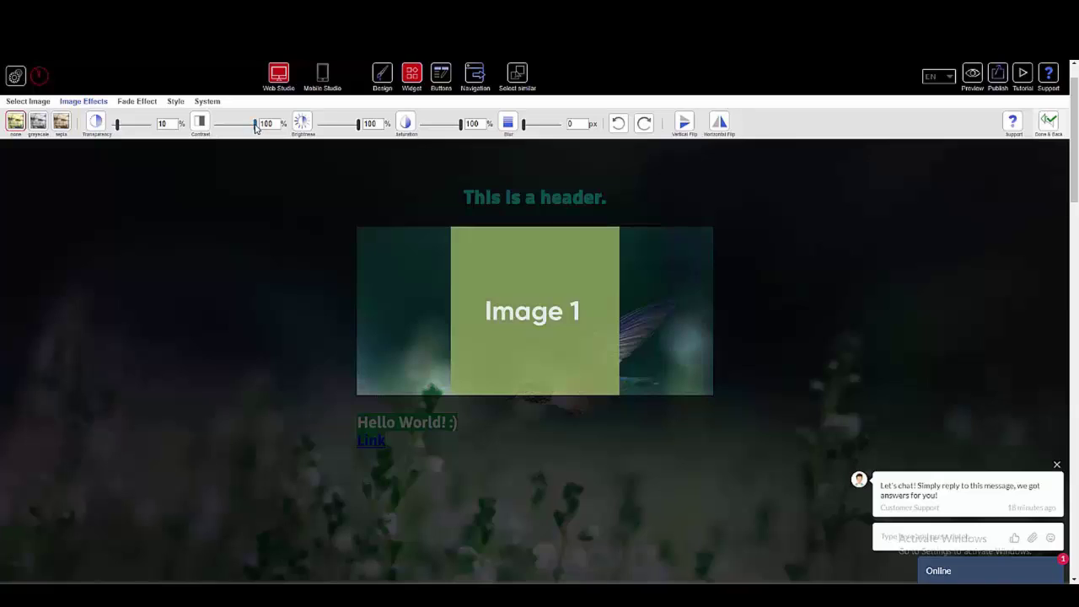
mouse_move(255, 126)
mouse_down()
mouse_move(218, 133)
mouse_move(255, 126)
mouse_up()
drag(117, 125, 111, 126)
Try a saturation of 29% and a blur of 9 px on the image, and settle on 97% saturation and 1 px blur.
drag(460, 129, 432, 132)
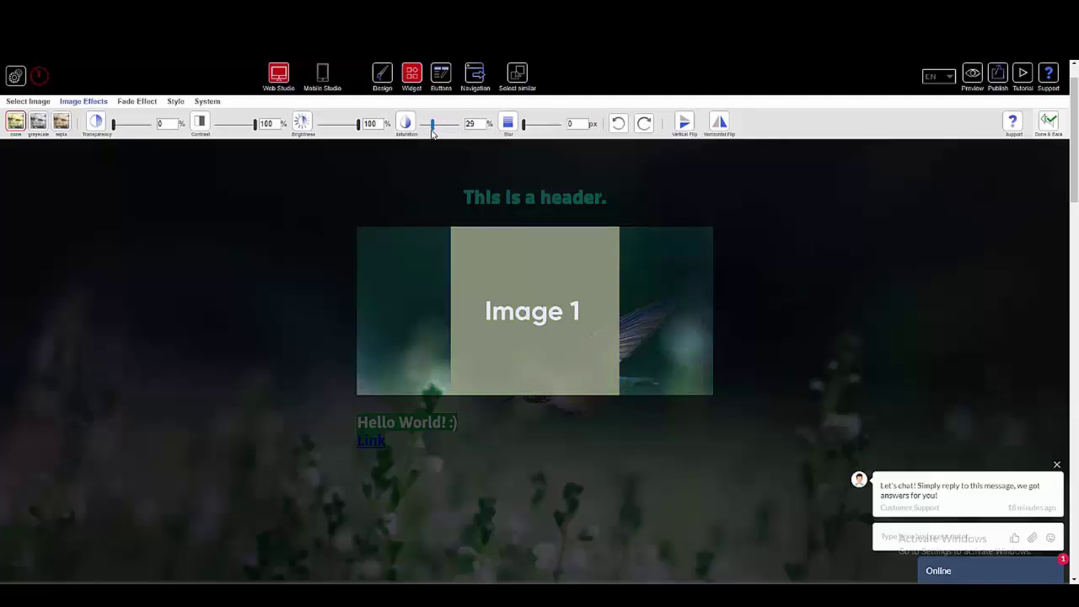
drag(432, 133, 459, 126)
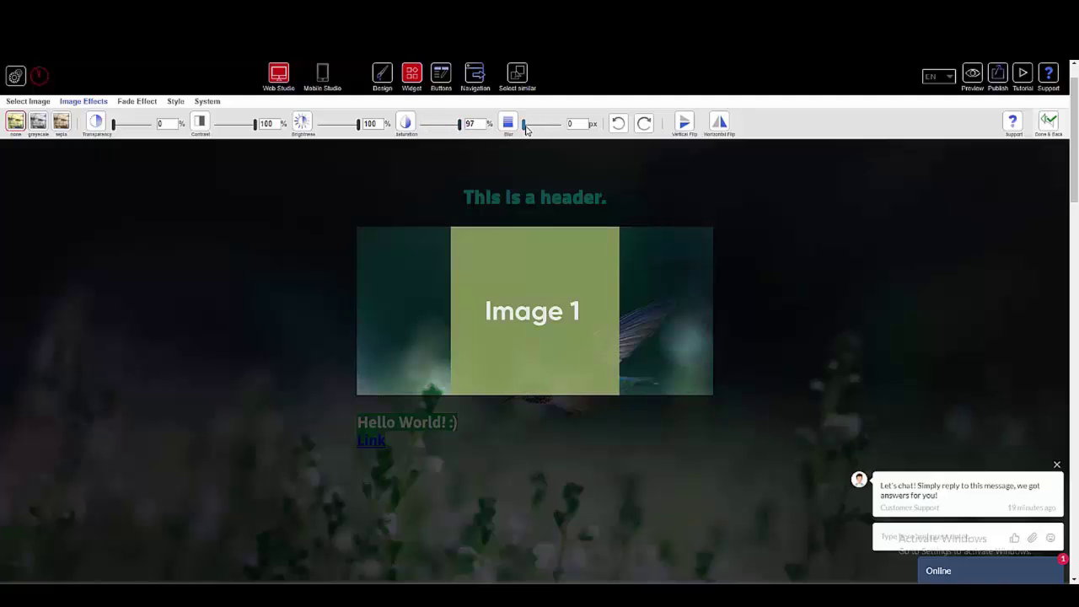
drag(524, 124, 558, 127)
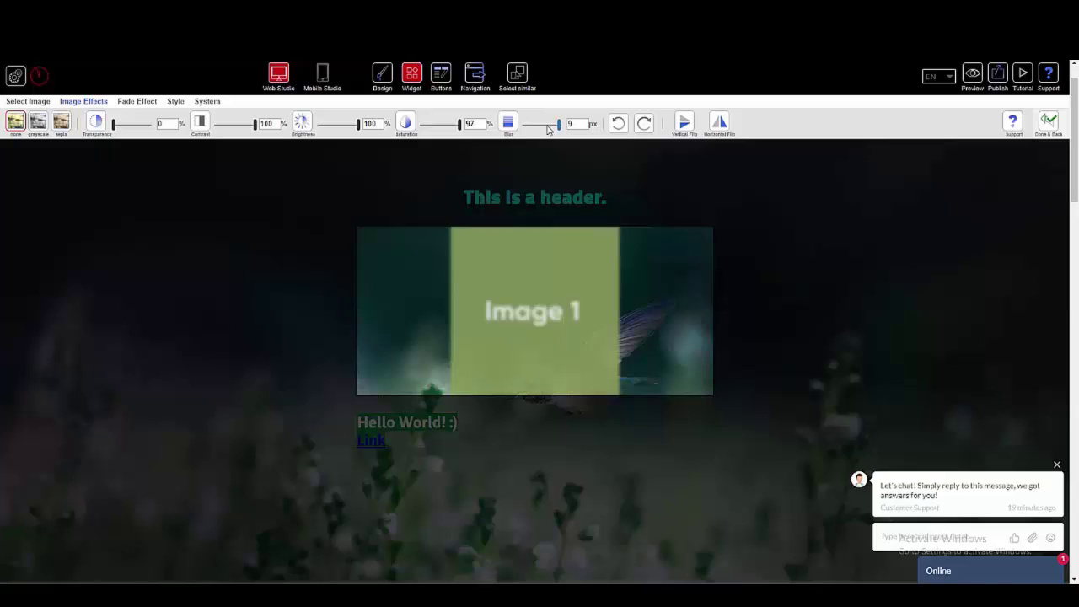
click(526, 126)
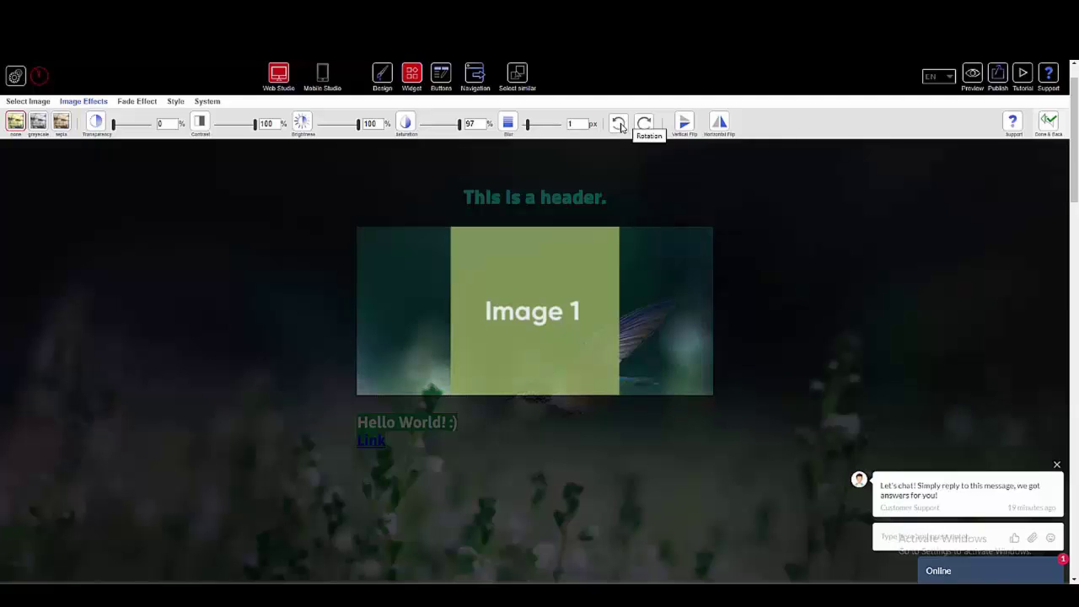
Rotate the image counterclockwise in several quarter turns and rotate it clockwise back to upright.
click(618, 125)
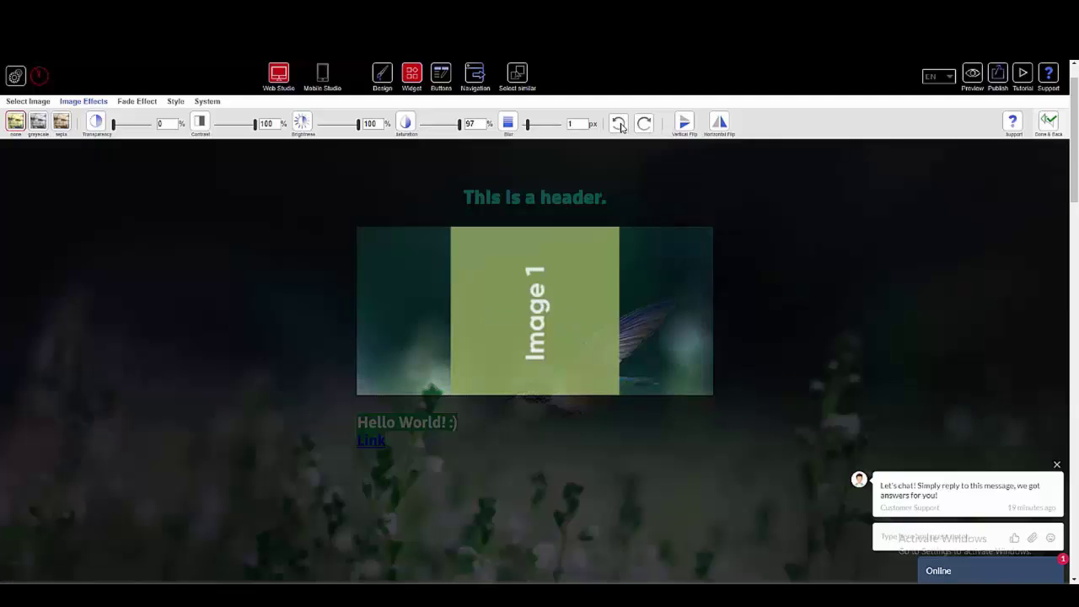
click(618, 125)
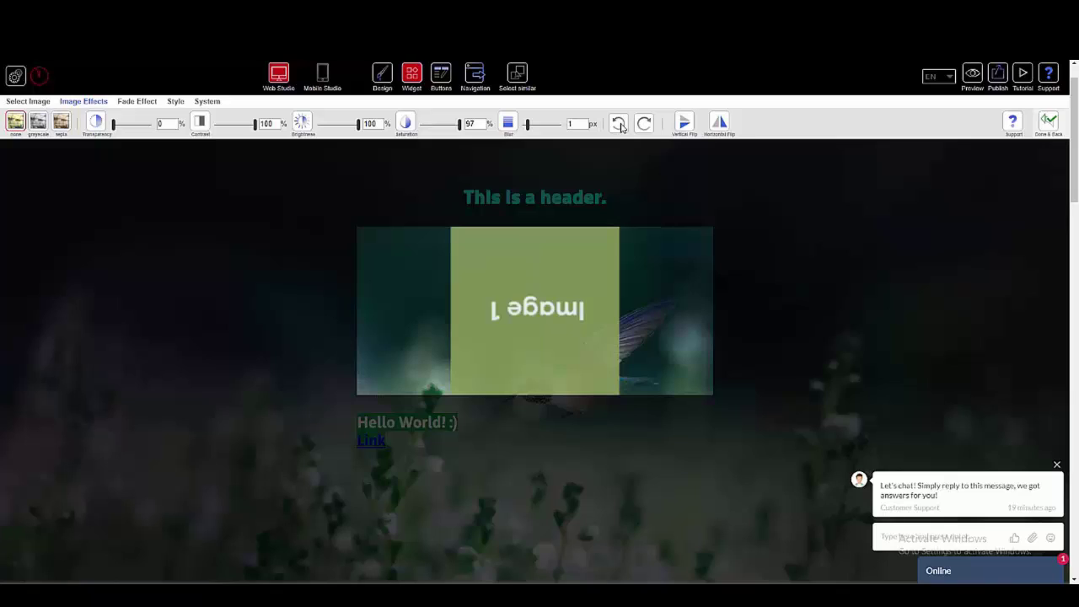
click(620, 125)
click(643, 124)
click(643, 125)
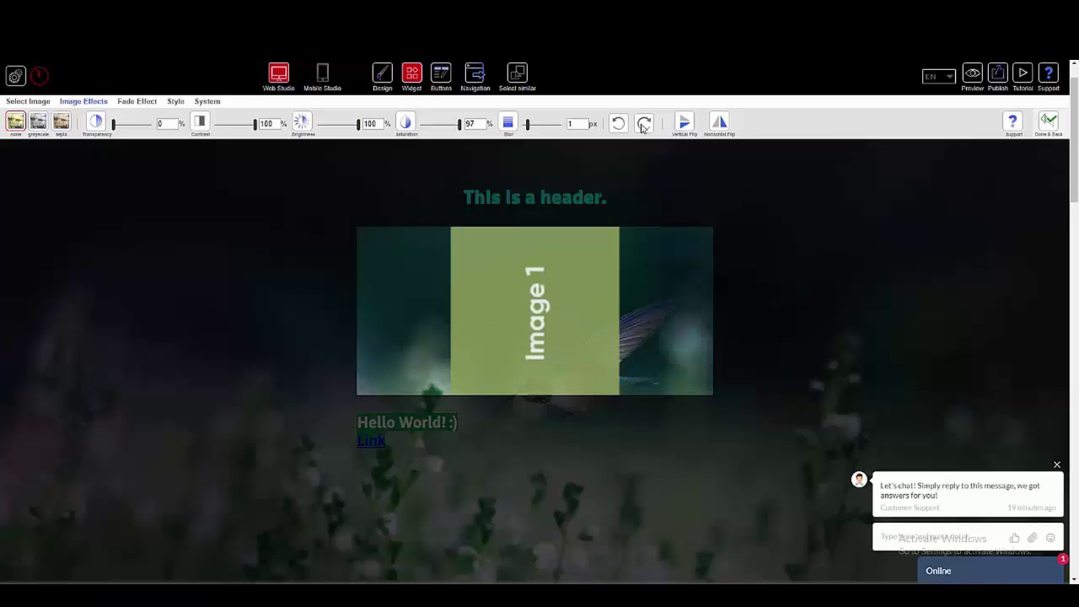
click(643, 125)
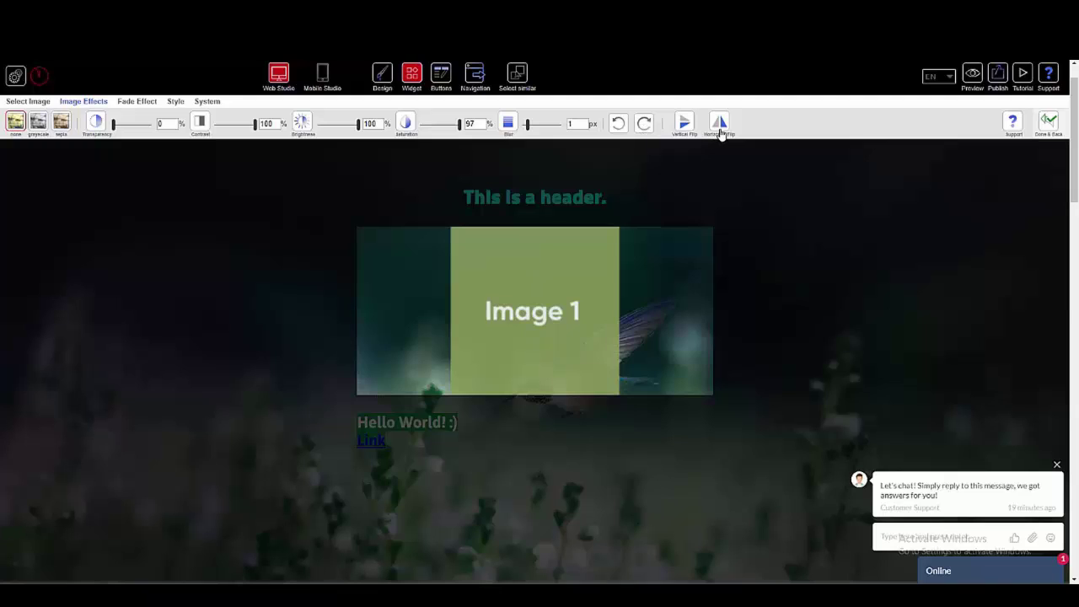
Flip the image horizontally and back, and flip it vertically and back.
click(720, 132)
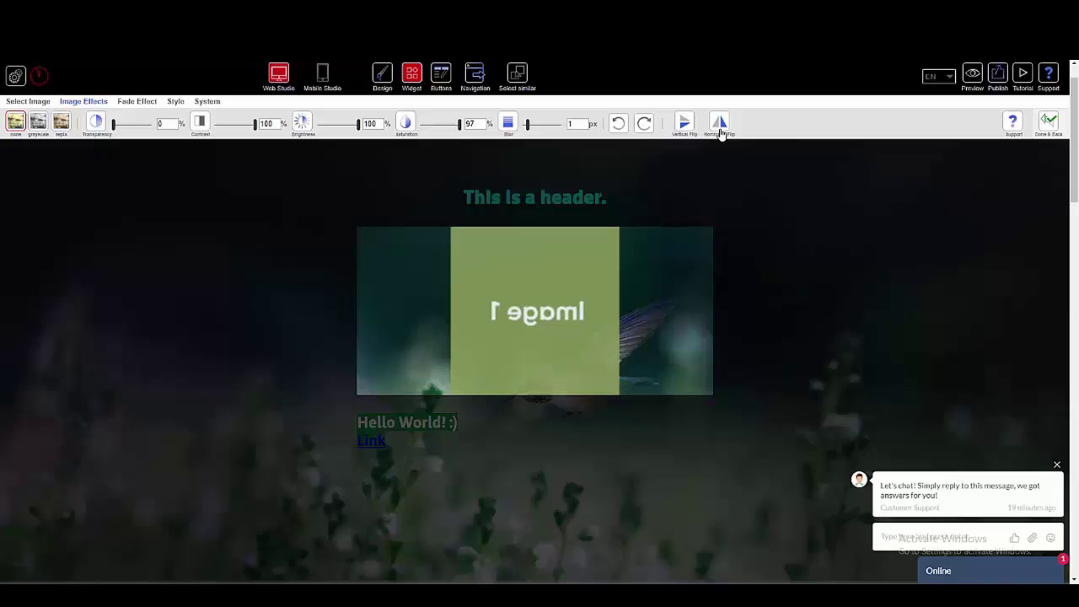
click(721, 133)
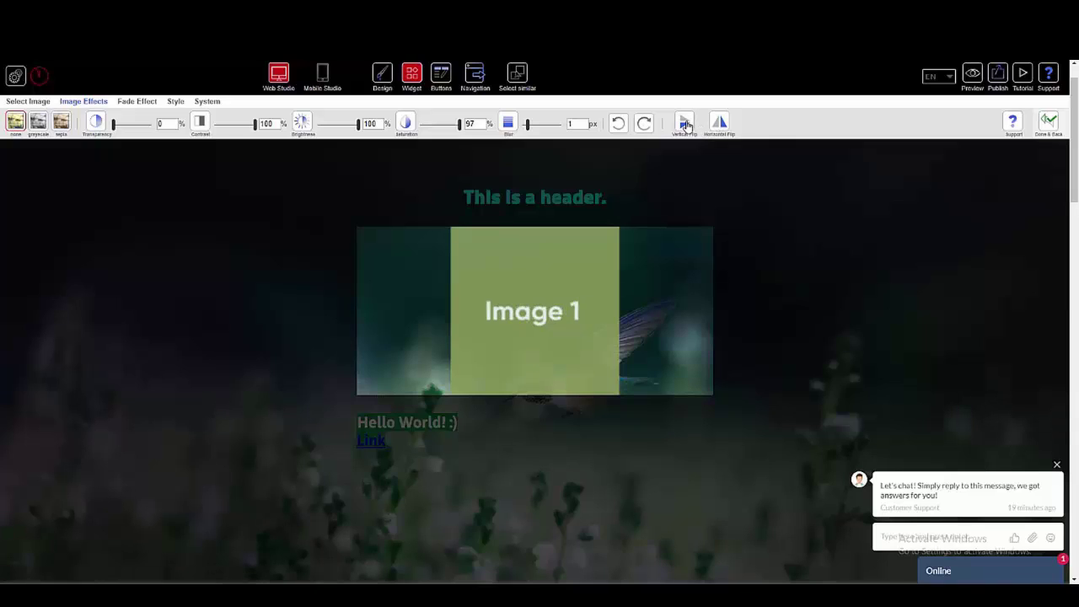
click(687, 126)
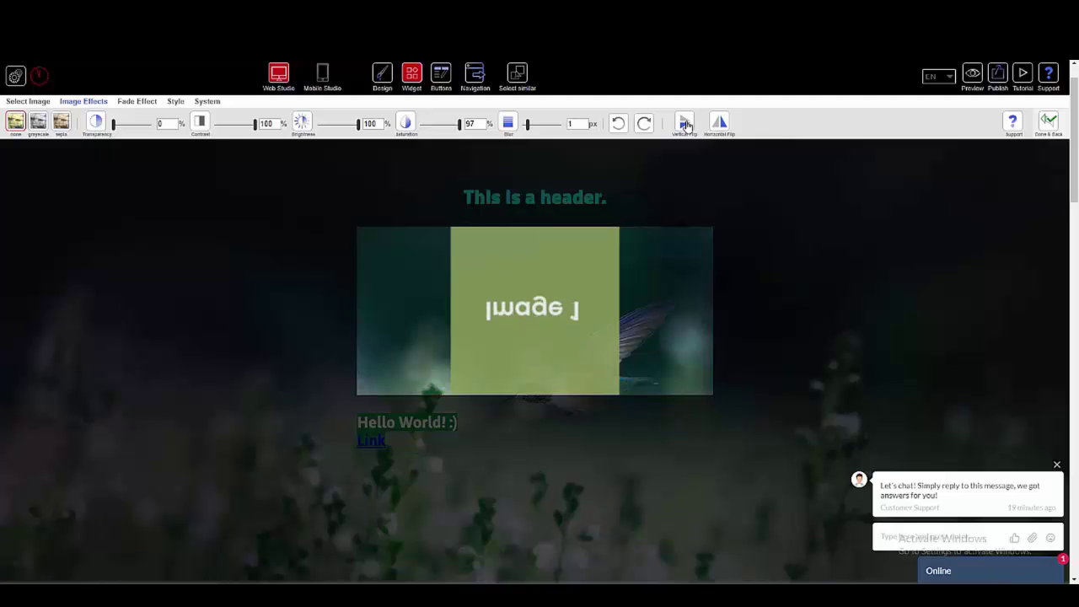
click(687, 126)
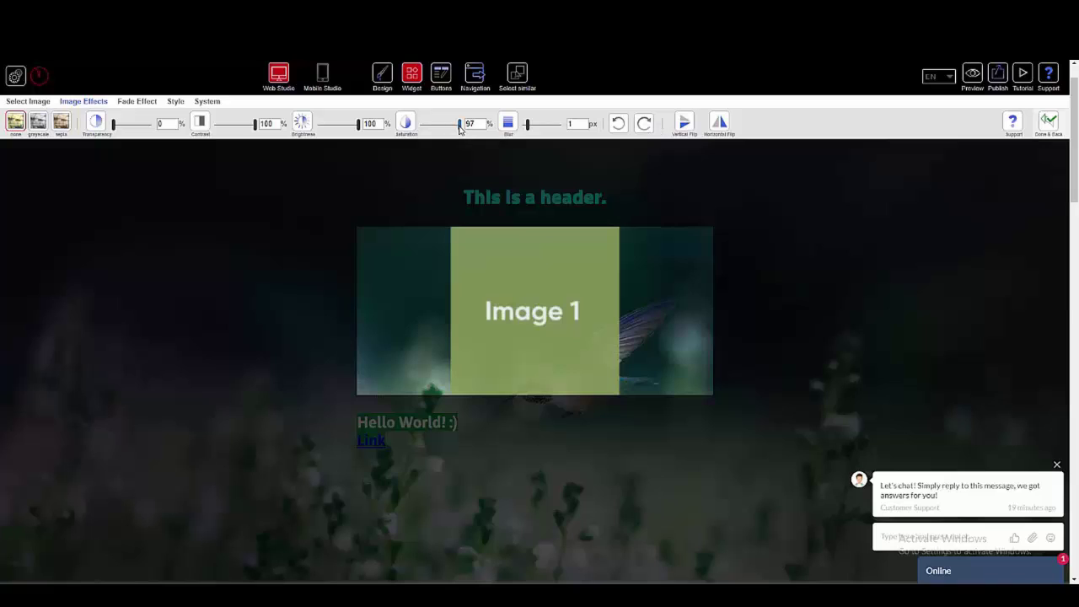
Try fading the image from the left, right, top and bottom, horizontally and vertically, at a fade weight of 22%.
click(155, 107)
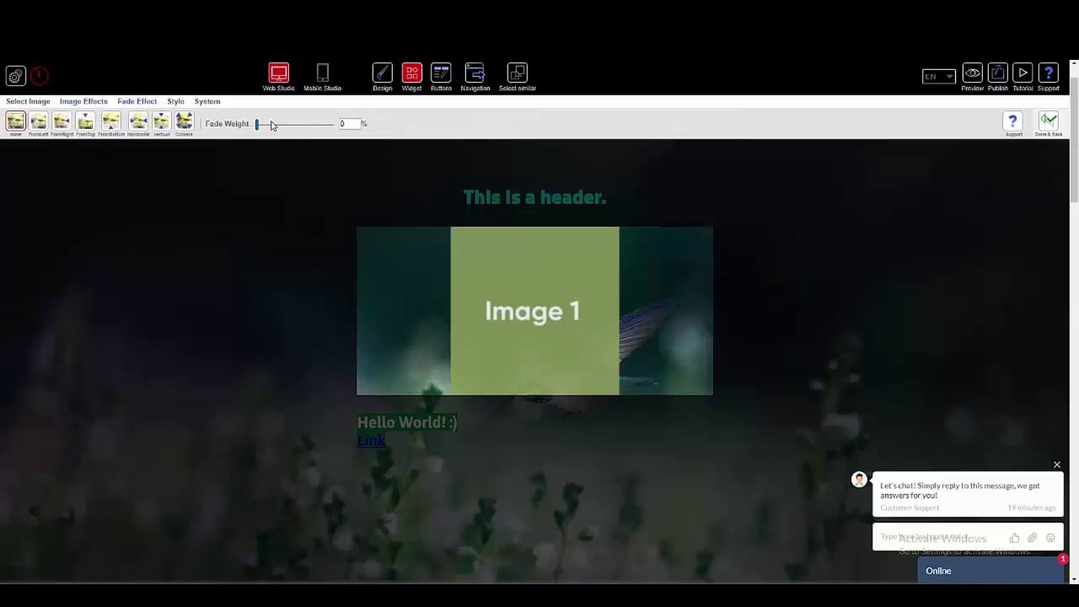
click(38, 123)
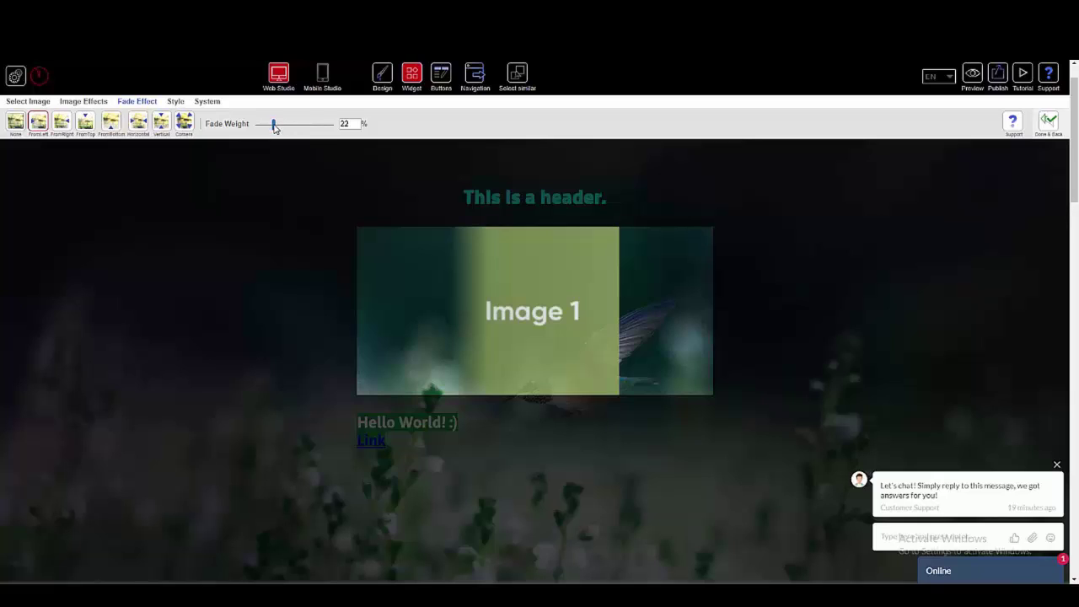
click(60, 125)
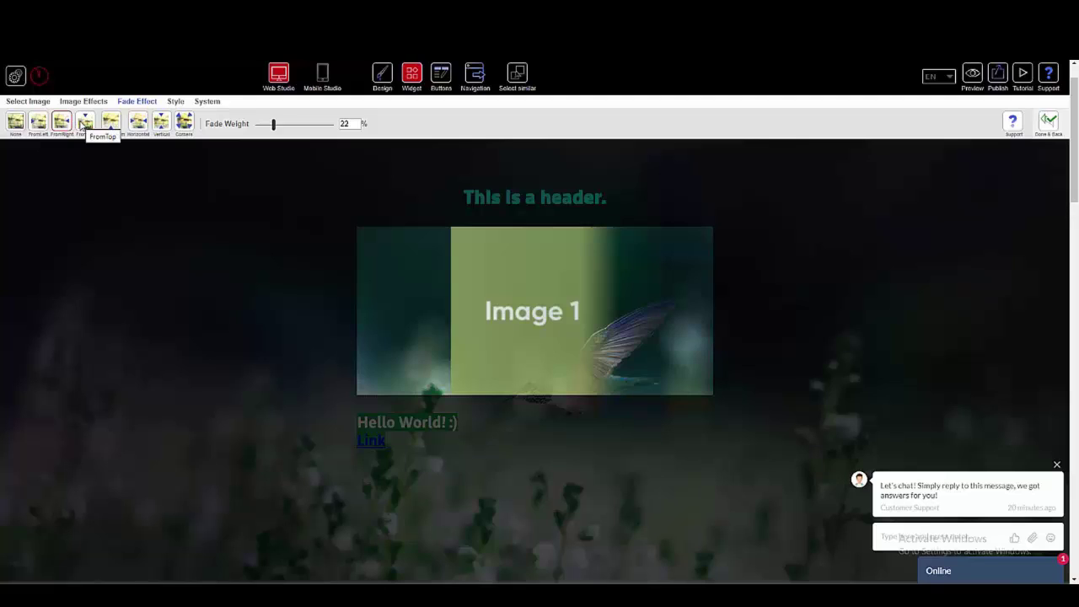
click(84, 123)
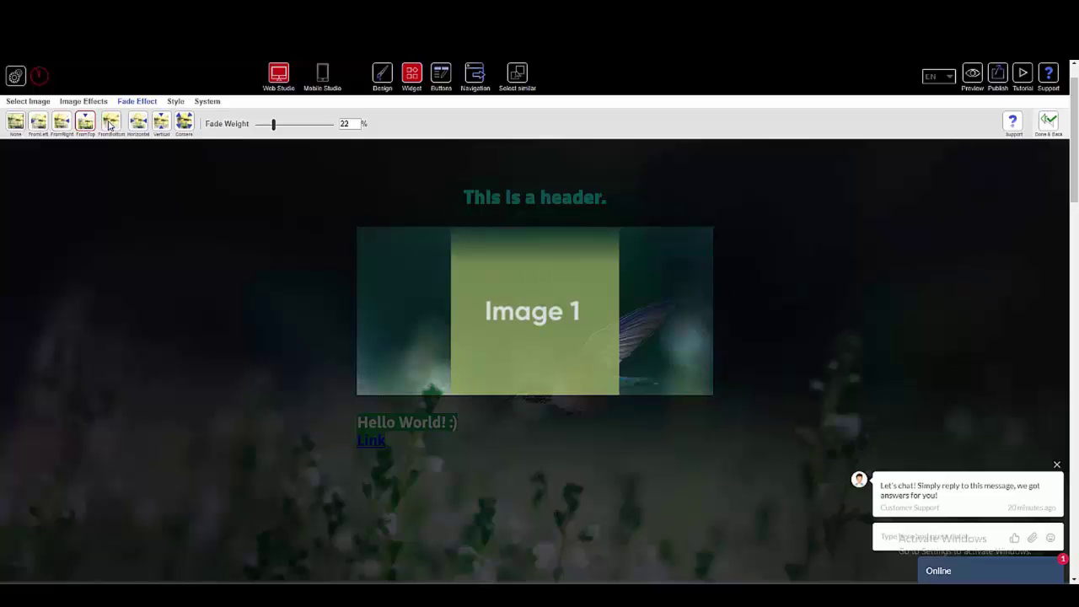
click(110, 123)
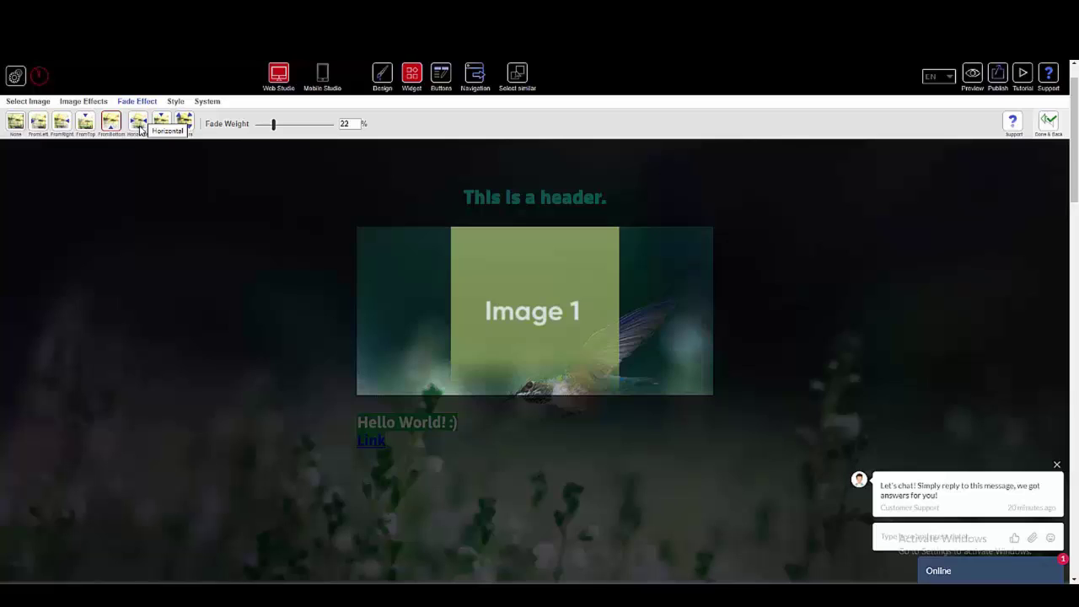
click(138, 124)
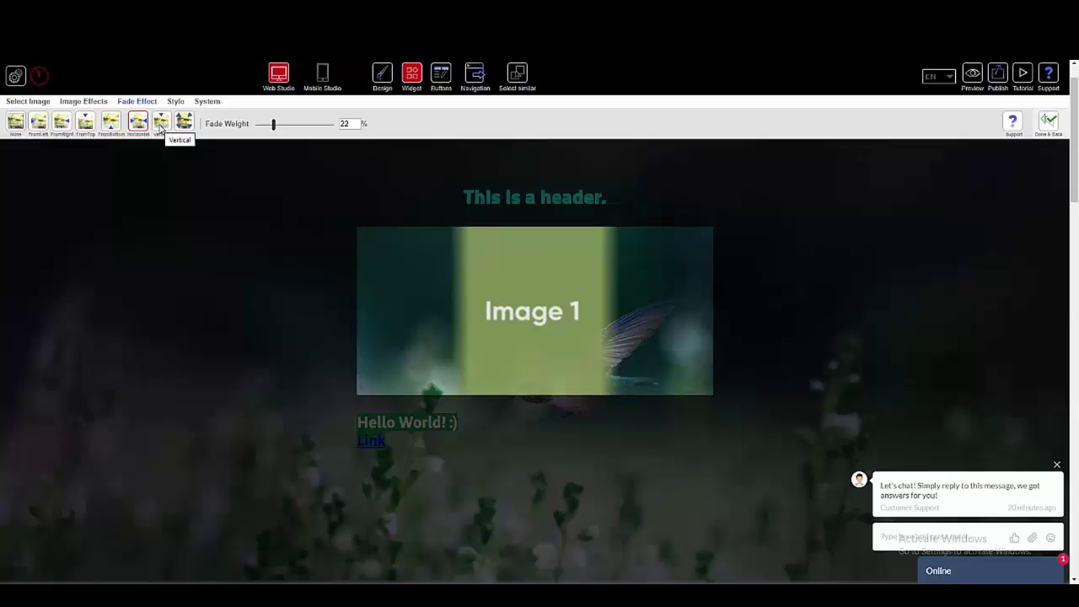
click(161, 123)
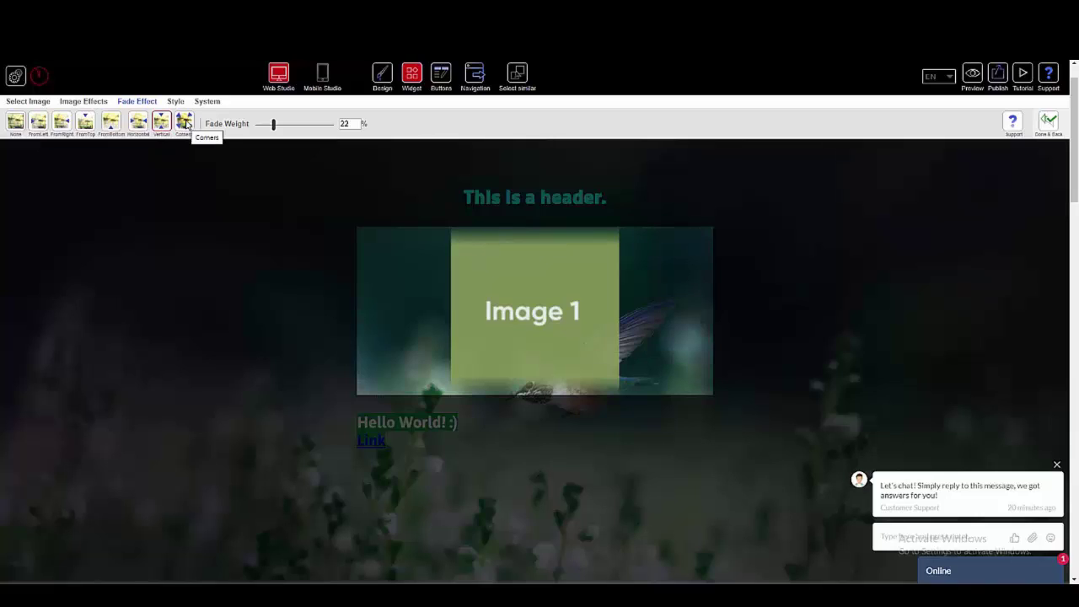
Fade the image's corners, trying weights of 65% and 98% before settling on 19%, and finish editing the image and its widget.
click(186, 123)
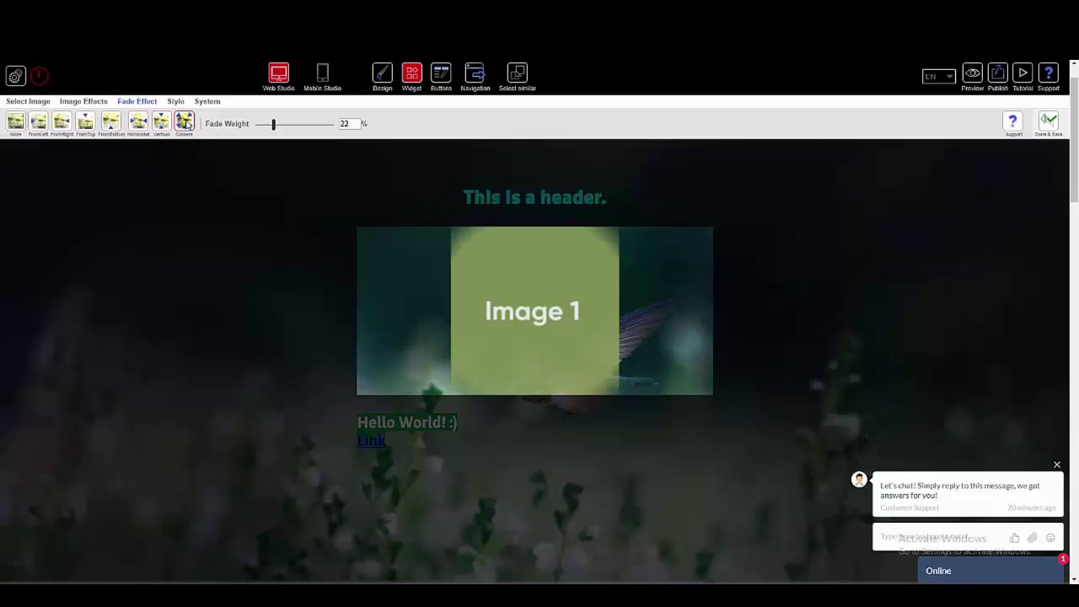
click(307, 124)
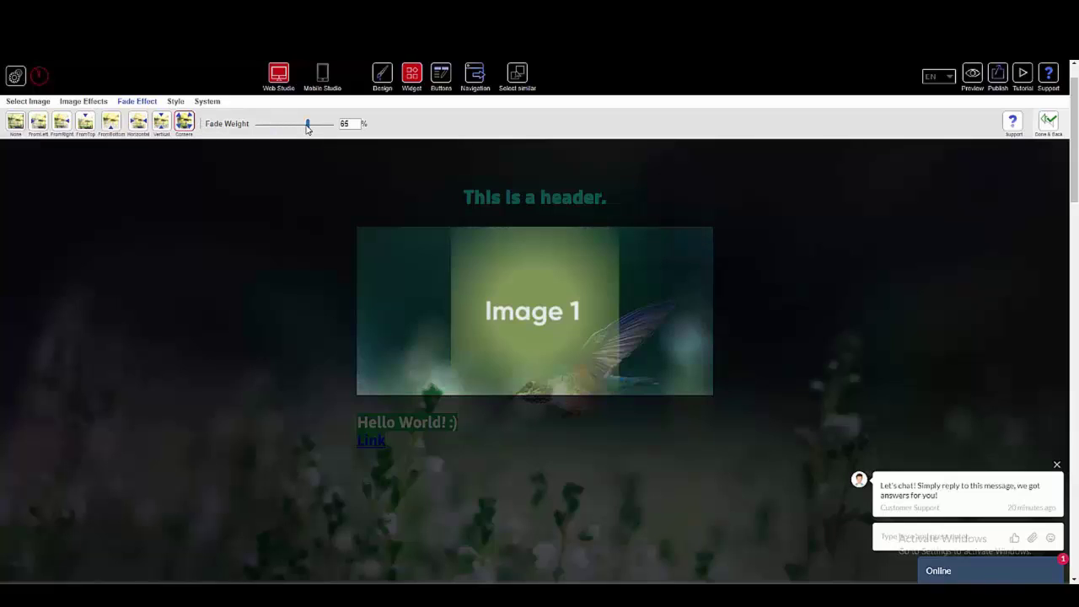
drag(307, 126, 334, 129)
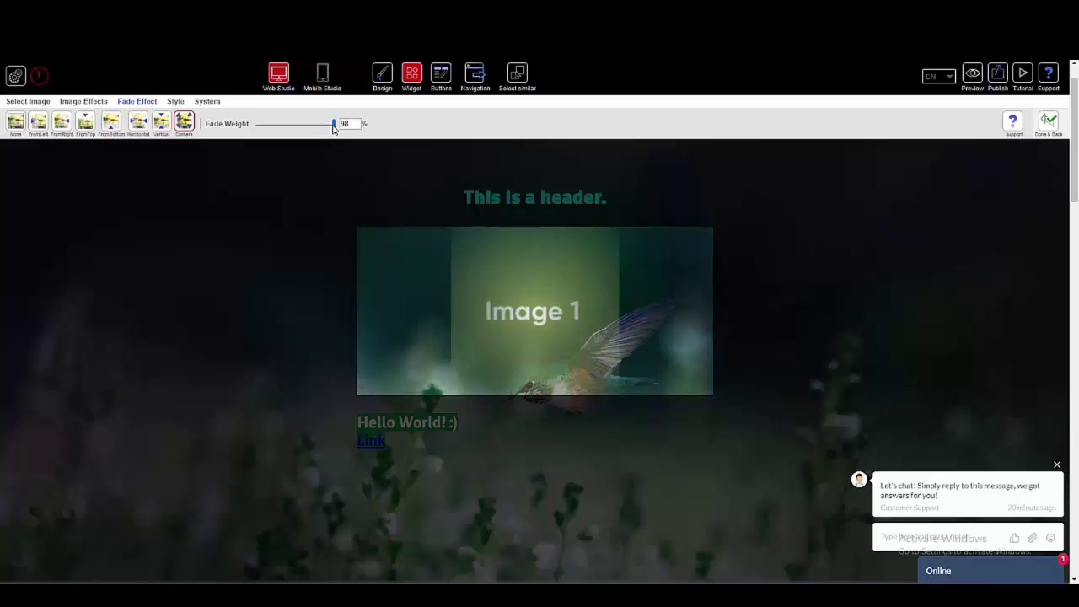
click(271, 125)
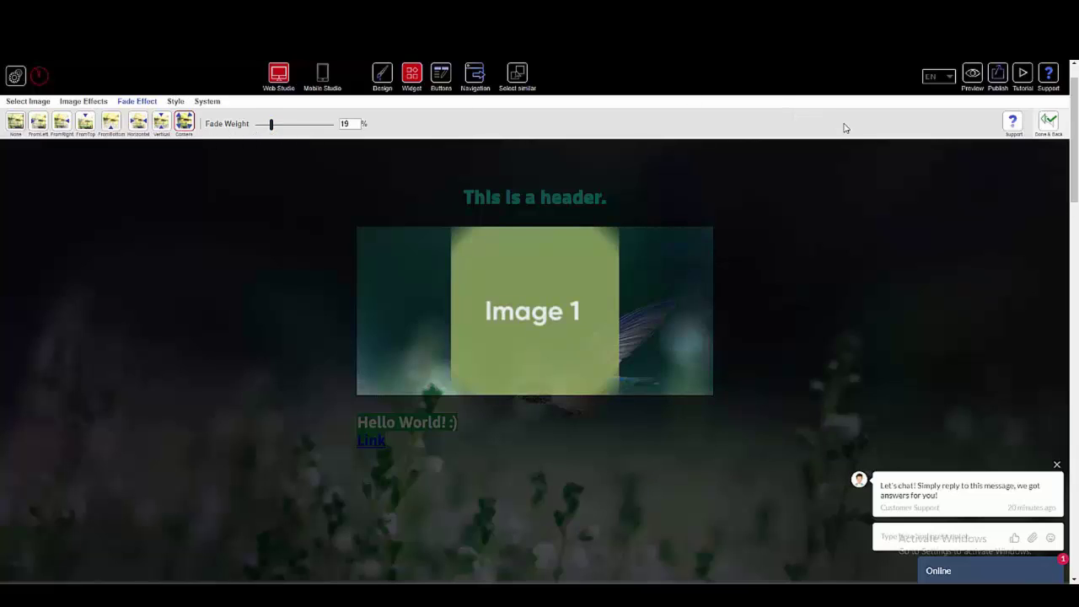
click(1048, 125)
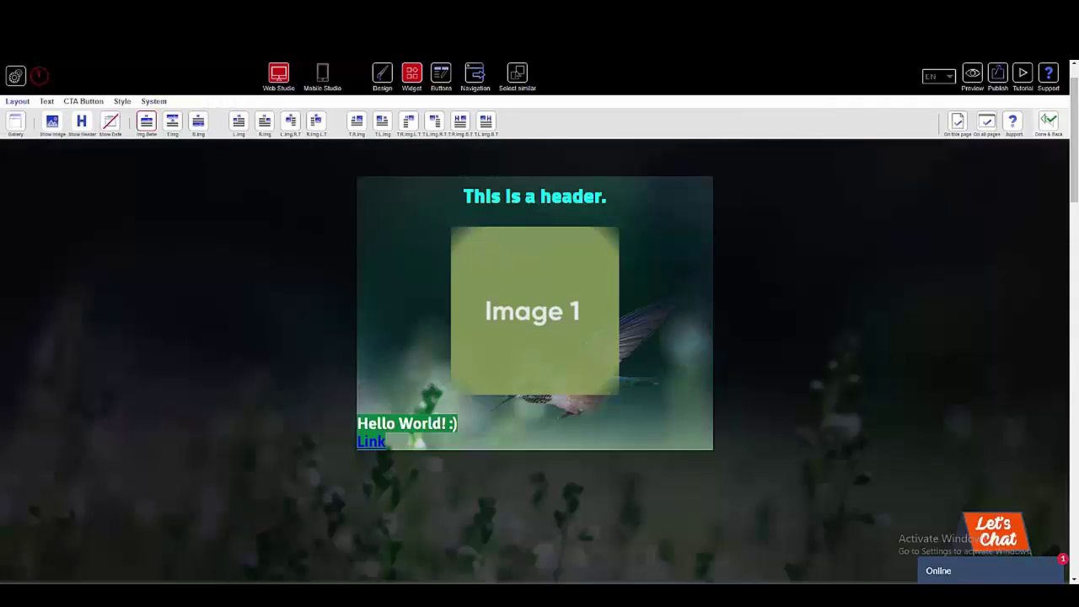
click(1046, 123)
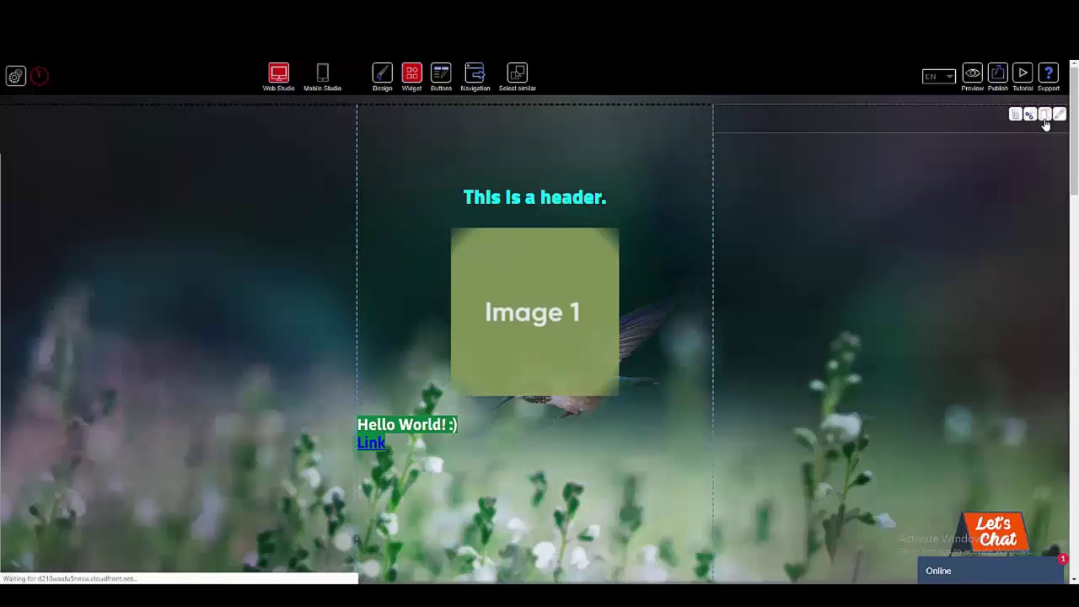